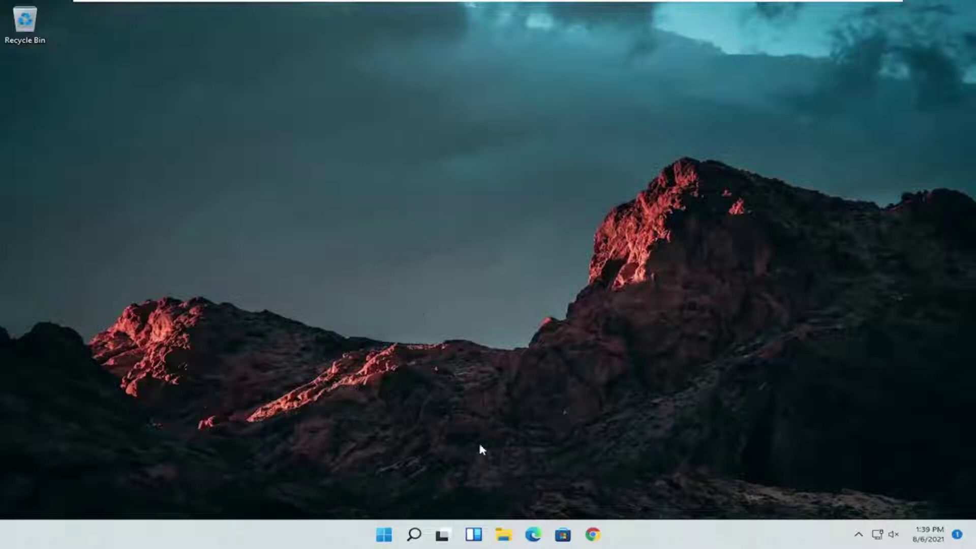
- Open Control Panel from search and view all items as Large icons
left_click(414, 534)
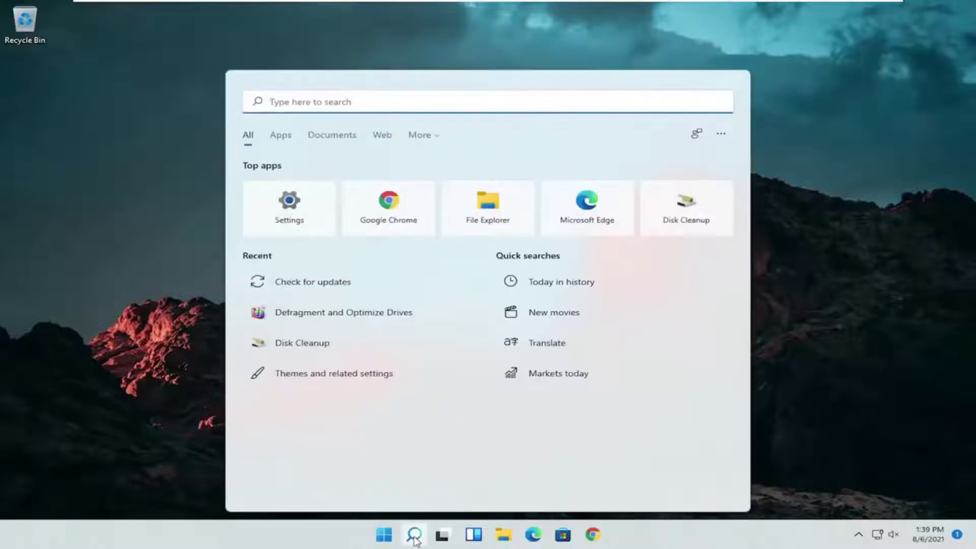
type("control panel")
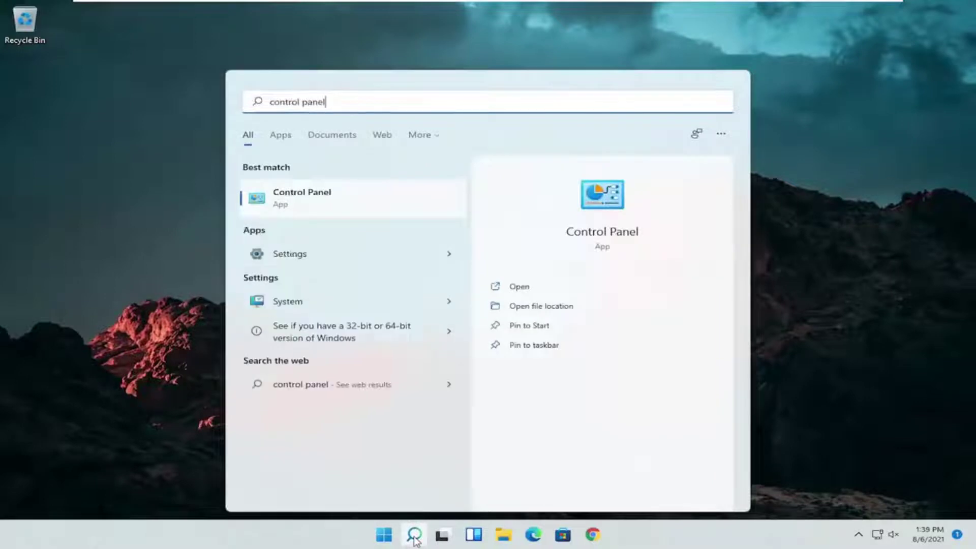
left_click(337, 202)
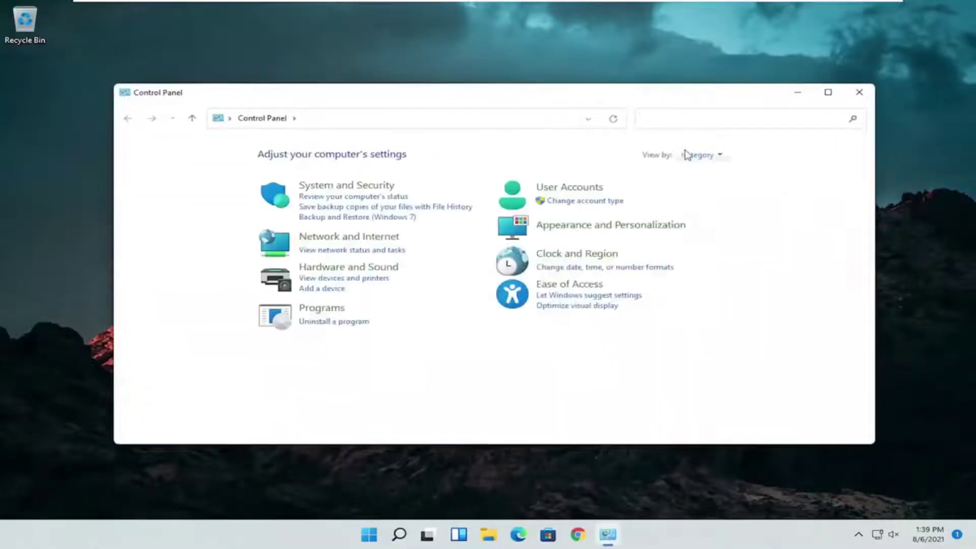
left_click(699, 155)
left_click(716, 187)
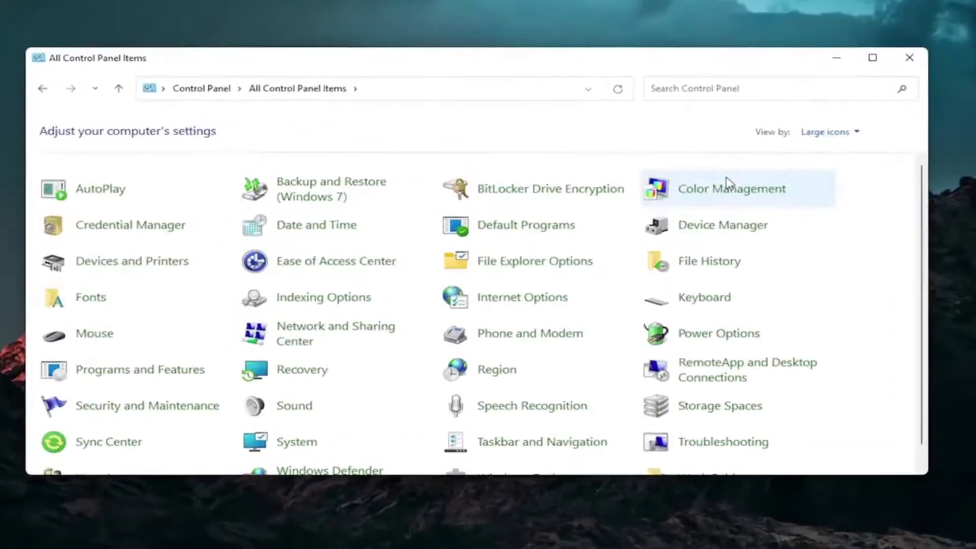
- Open Mouse Properties, center it on screen, then close it
left_click(92, 337)
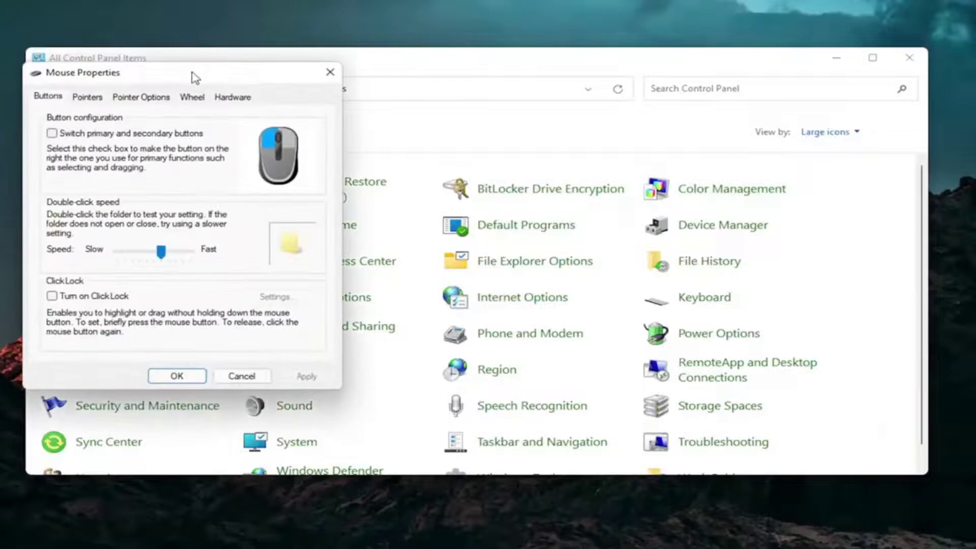
left_click_drag(194, 77, 510, 99)
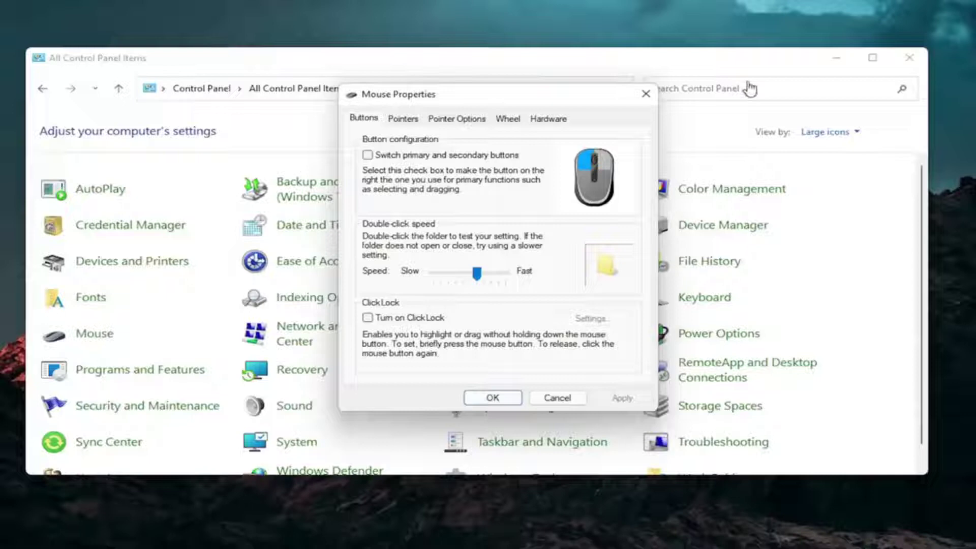
left_click(645, 94)
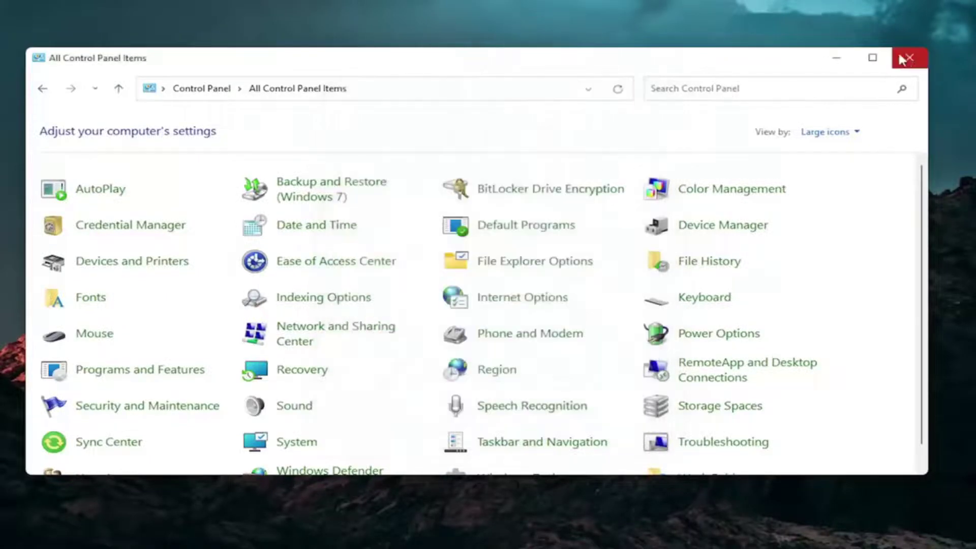
- Close Control Panel, launch Device Manager, and expand Mice and other pointing devices
left_click(909, 58)
left_click(421, 541)
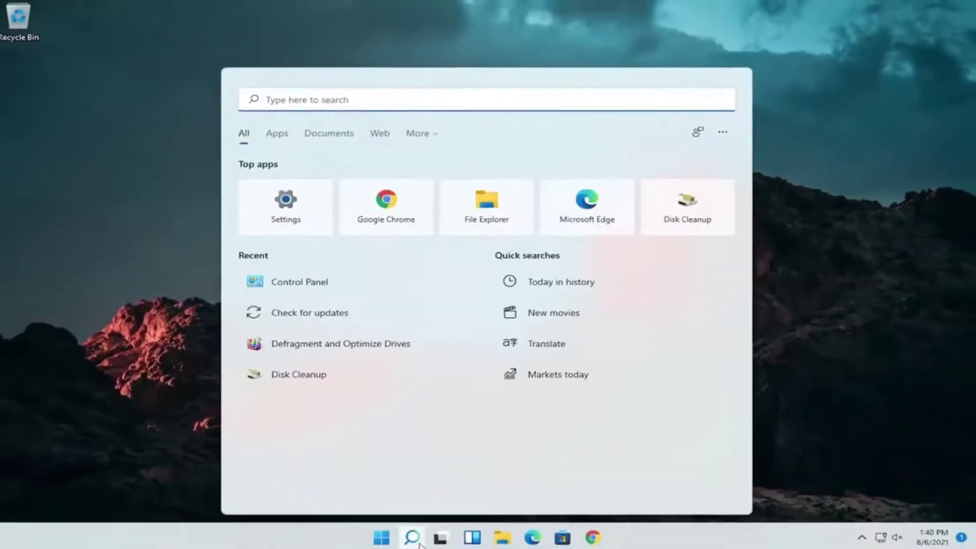
type("device ")
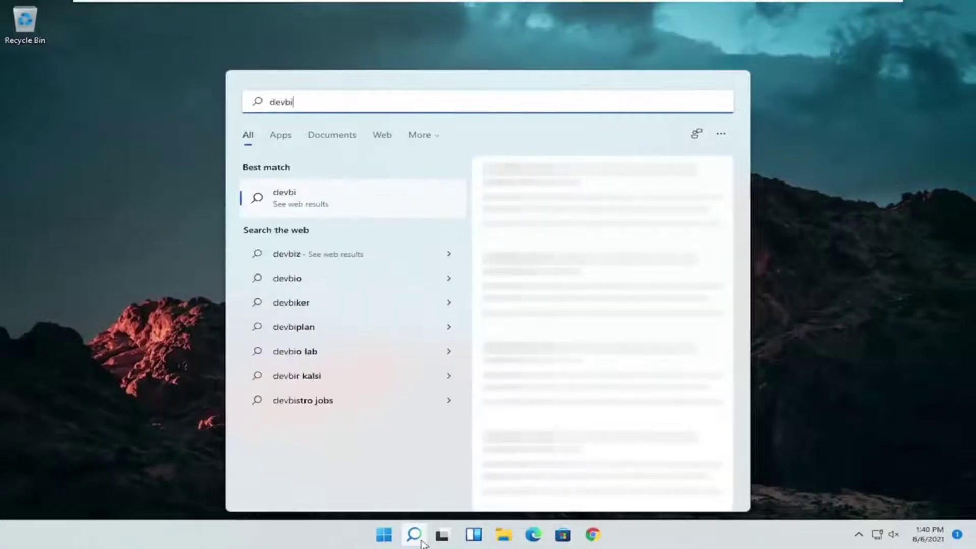
type("manager")
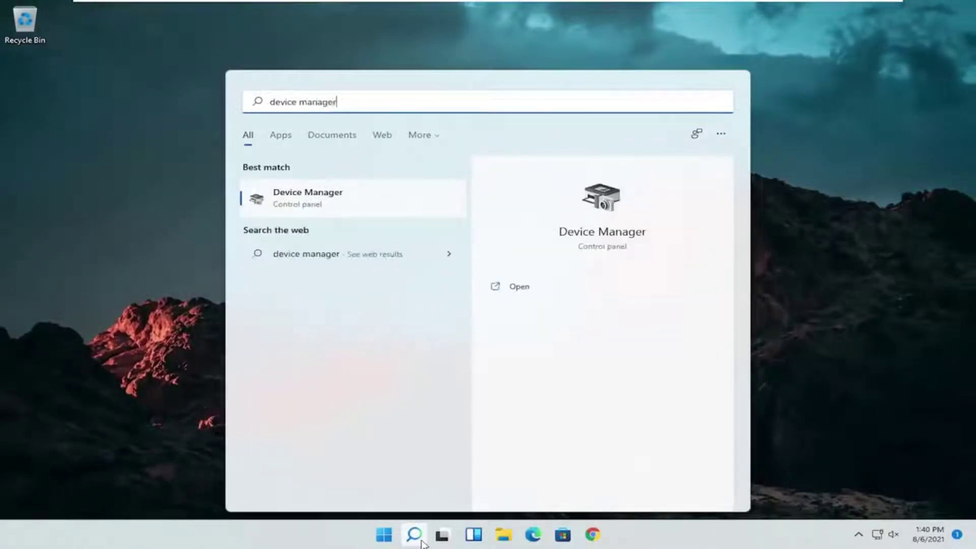
left_click(303, 198)
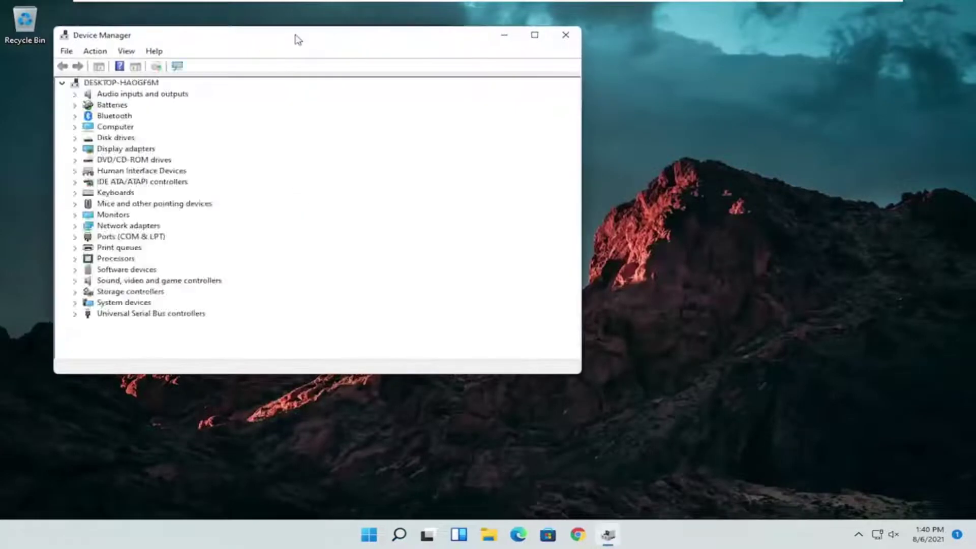
left_click_drag(296, 37, 475, 75)
double_click(270, 241)
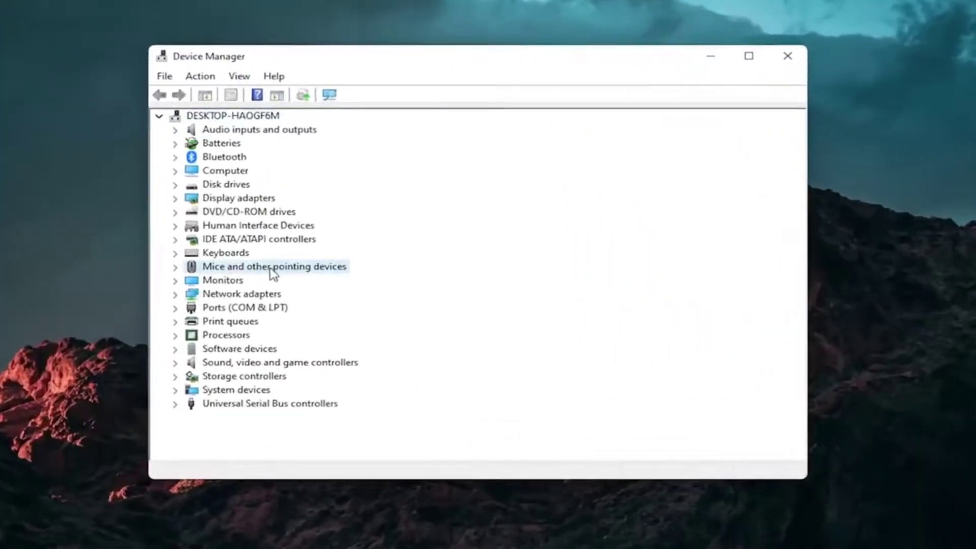
- Update the HID-compliant mouse driver, choosing from drivers available on this computer
left_click(271, 281)
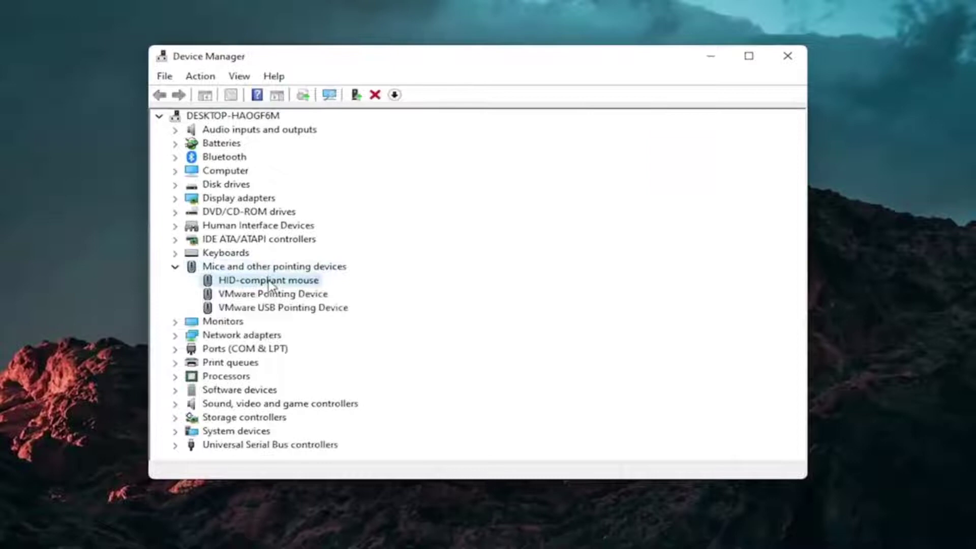
right_click(270, 285)
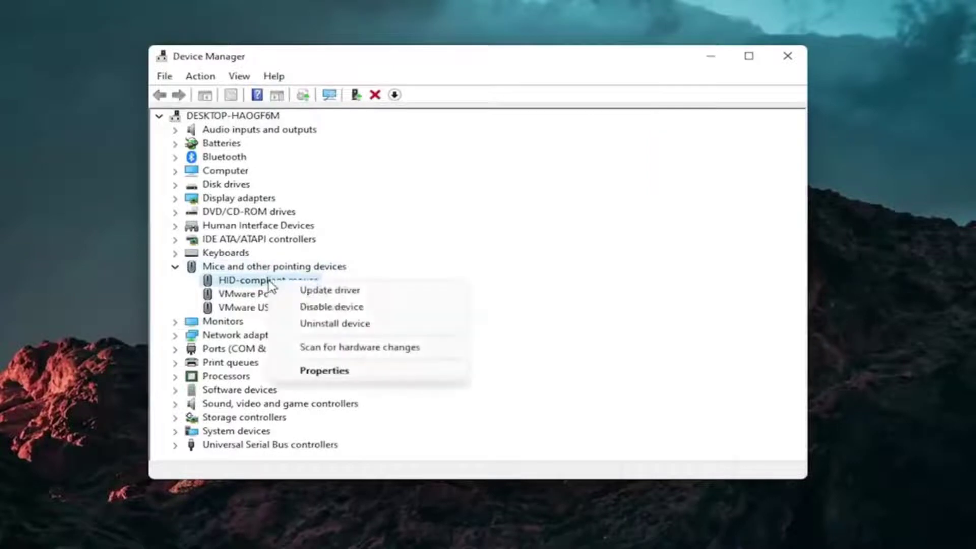
left_click(355, 293)
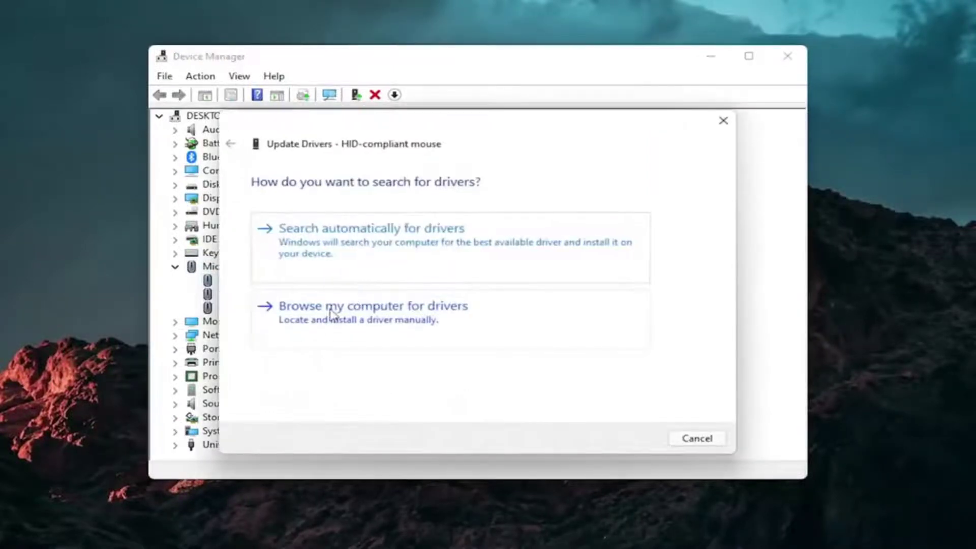
left_click(376, 320)
left_click(330, 353)
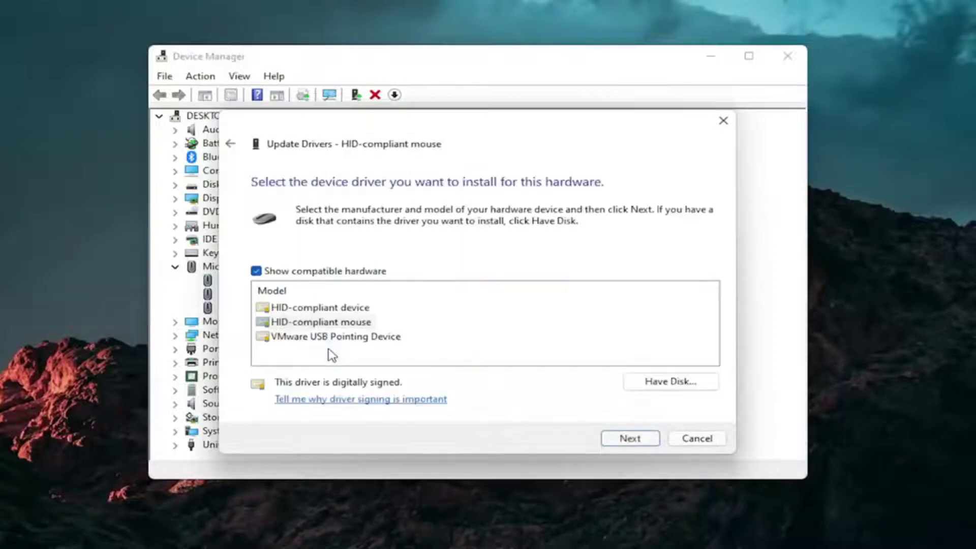
left_click(232, 143)
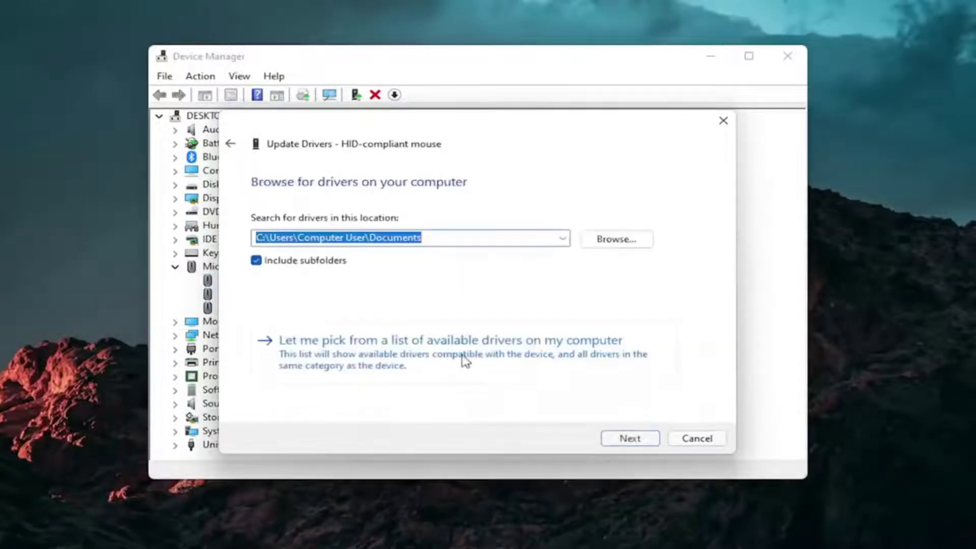
left_click(438, 360)
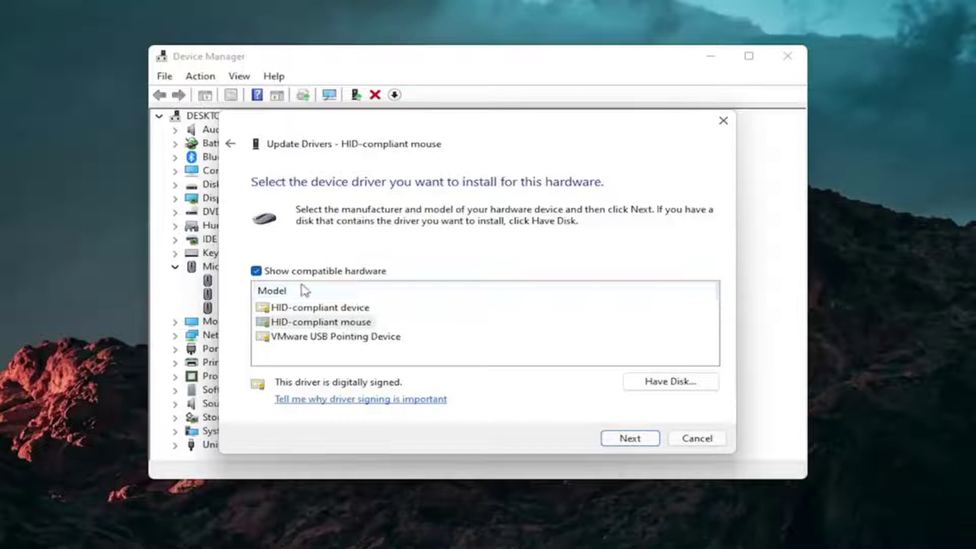
- Install the HID-compliant mouse driver, dismiss the confirmation, and close Device Manager
left_click(655, 440)
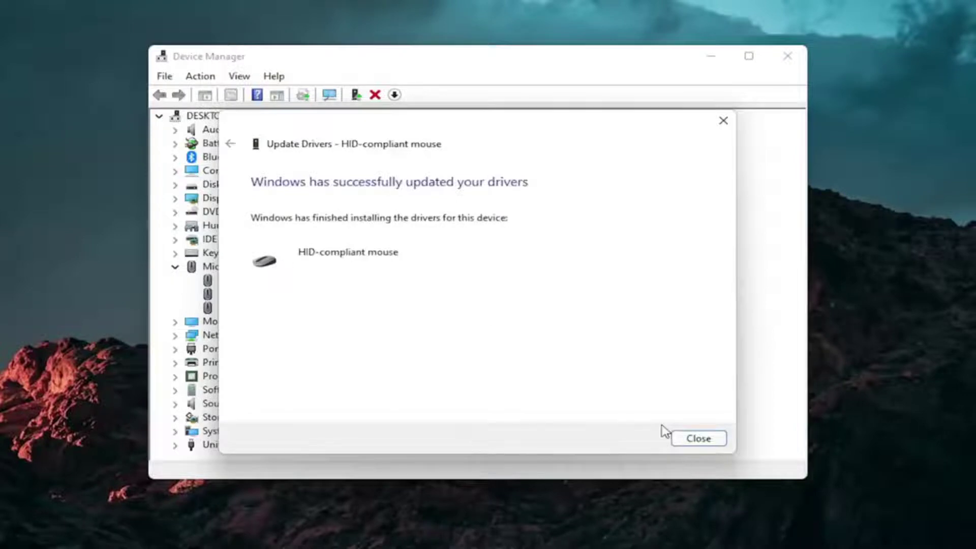
left_click(684, 437)
left_click(175, 266)
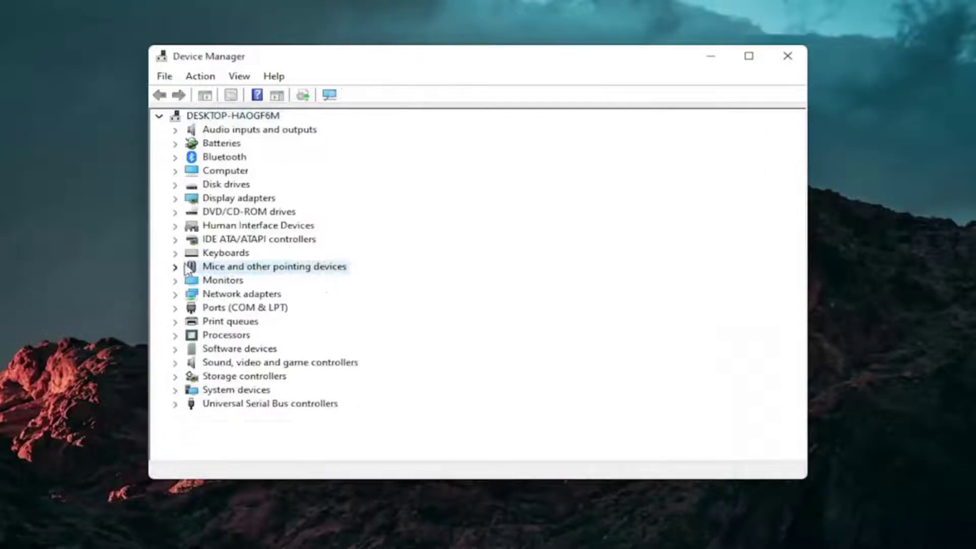
left_click(787, 56)
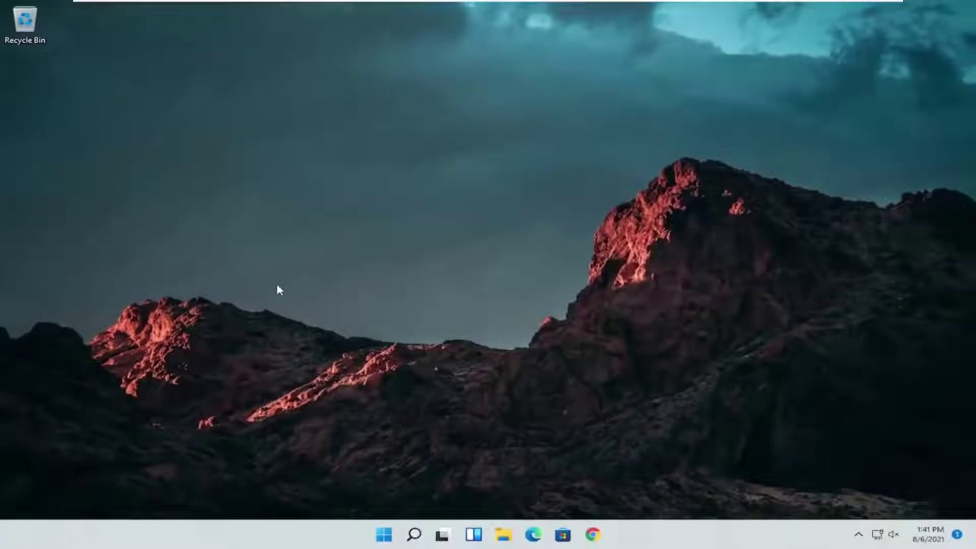
- Open Troubleshoot settings from search and go to Other troubleshooters
left_click(414, 534)
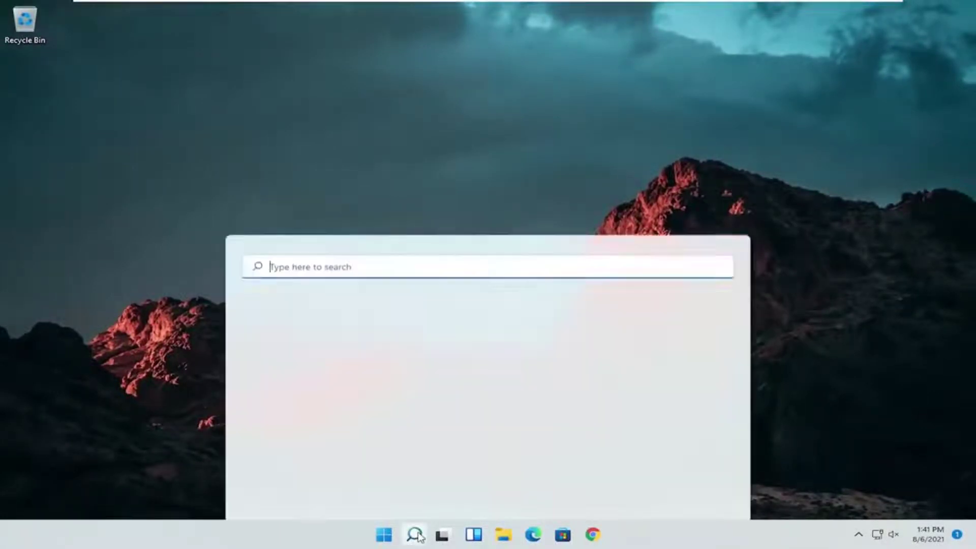
type("trou")
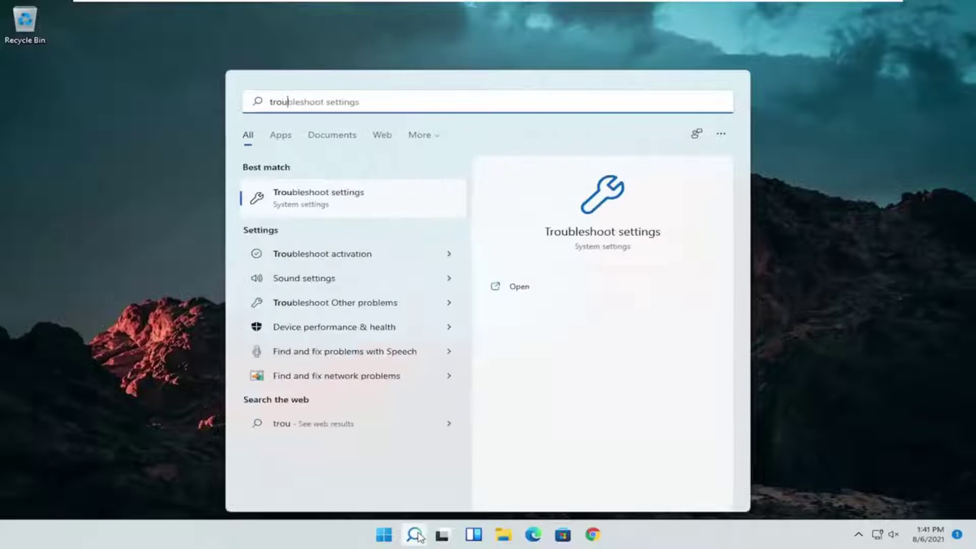
type("bleshoot")
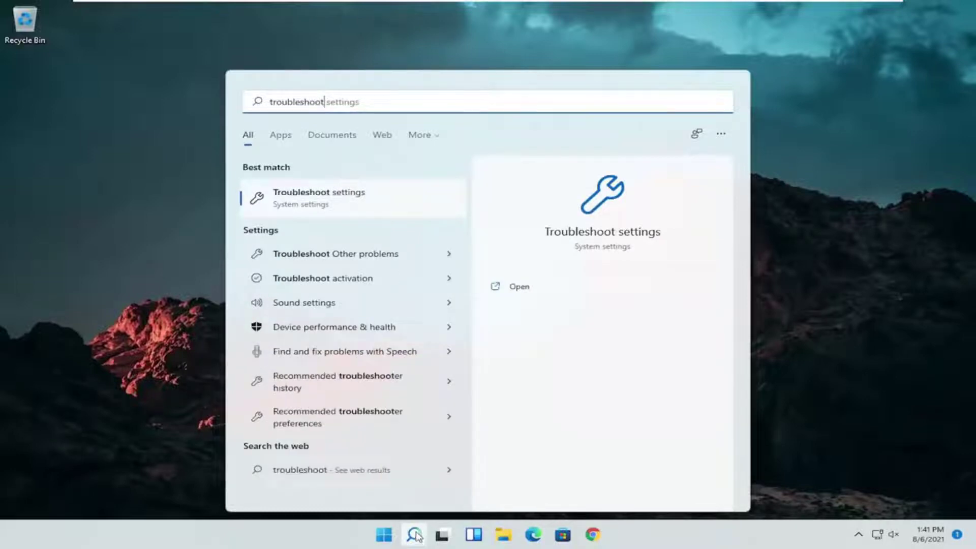
left_click(322, 198)
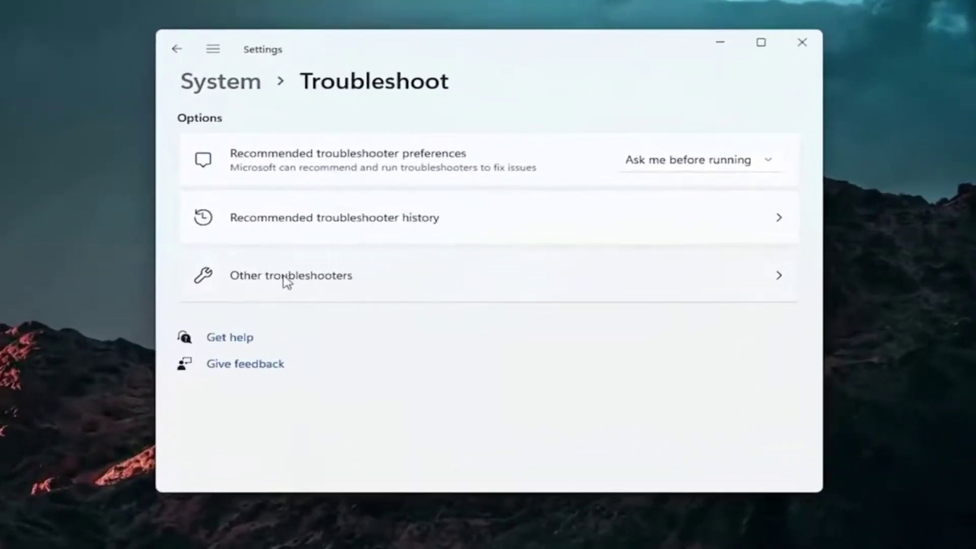
left_click(286, 279)
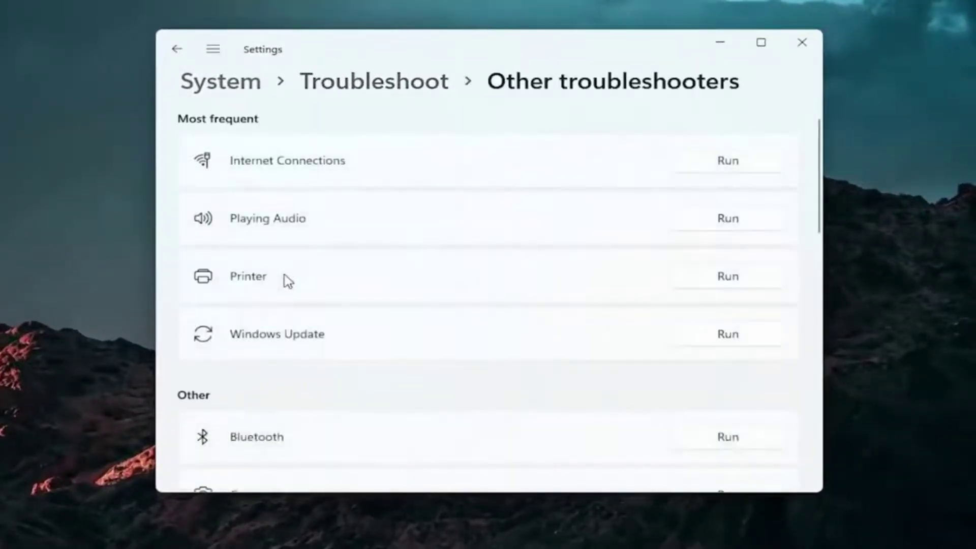
- Run the Keyboard troubleshooter and close it once it completes
scroll(283, 277, "down", 5)
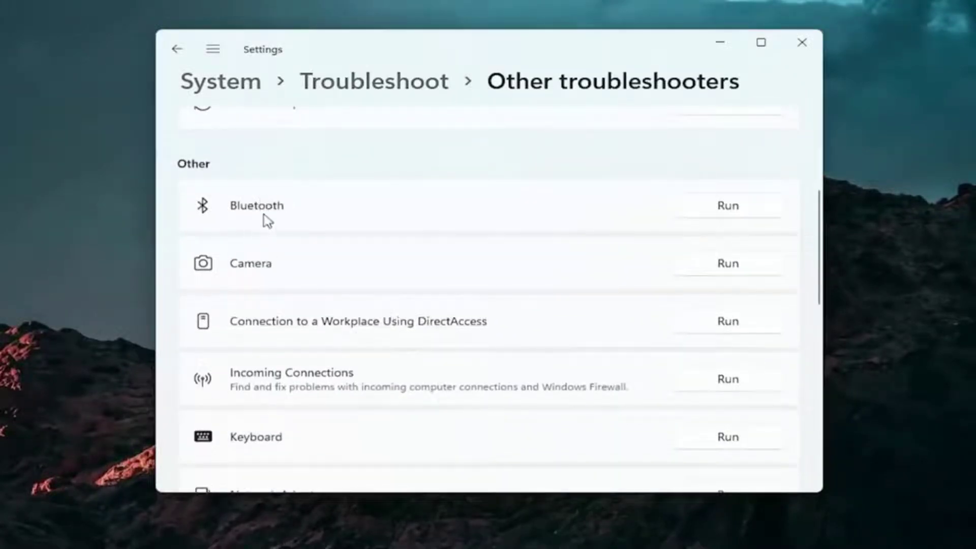
scroll(248, 215, "down", 1)
scroll(250, 224, "up", 1)
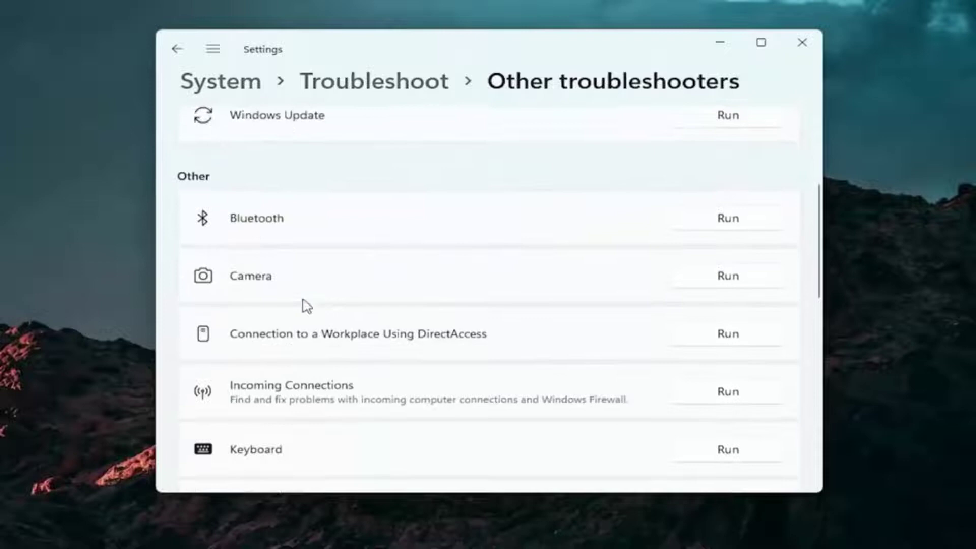
scroll(306, 305, "down", 1)
scroll(304, 306, "down", 3)
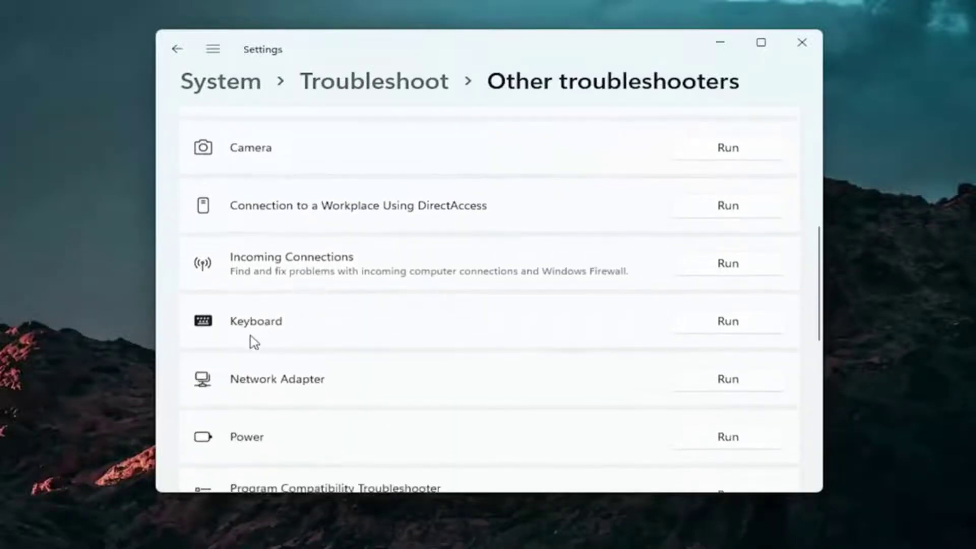
left_click(734, 318)
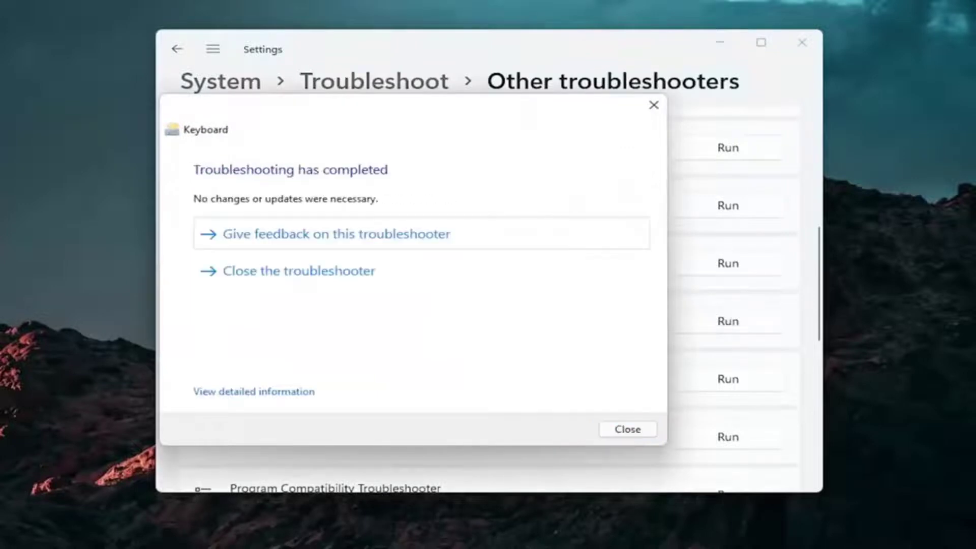
left_click(653, 105)
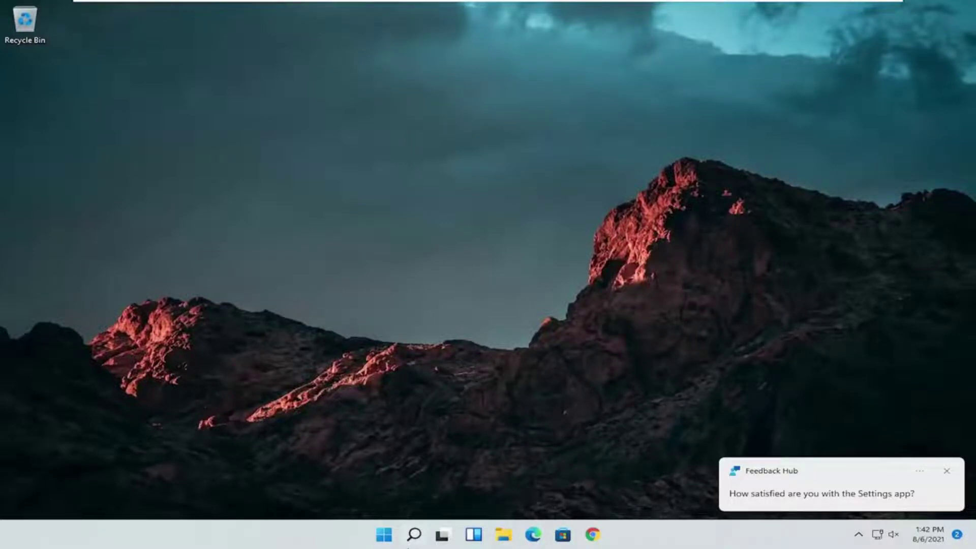
- Launch Command Prompt as administrator and enter 'sfc /scannow' at the prompt
left_click(410, 543)
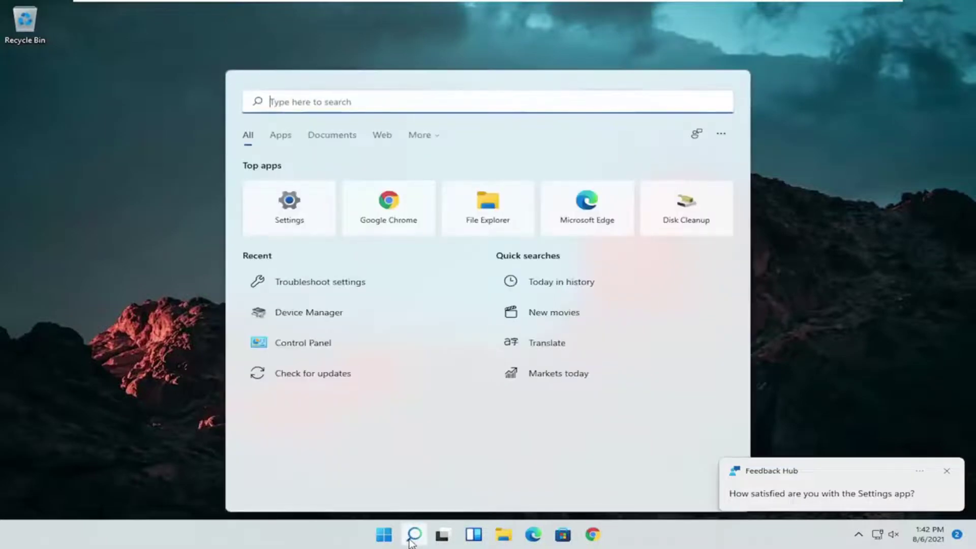
type("cmd")
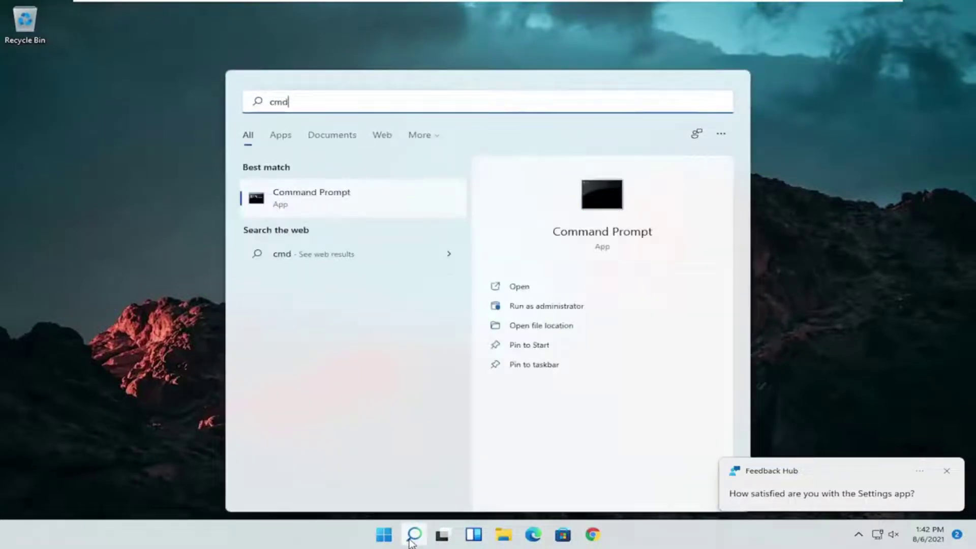
right_click(290, 197)
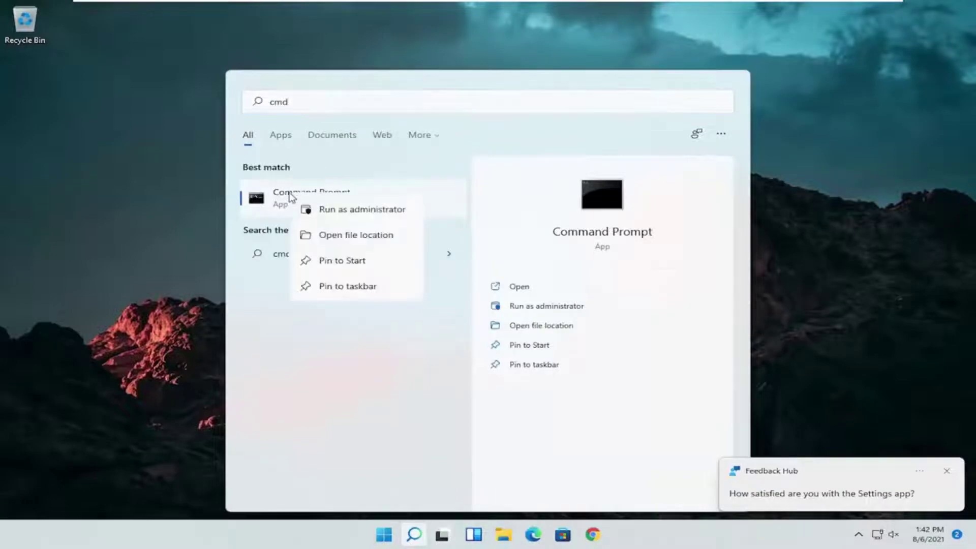
left_click(334, 211)
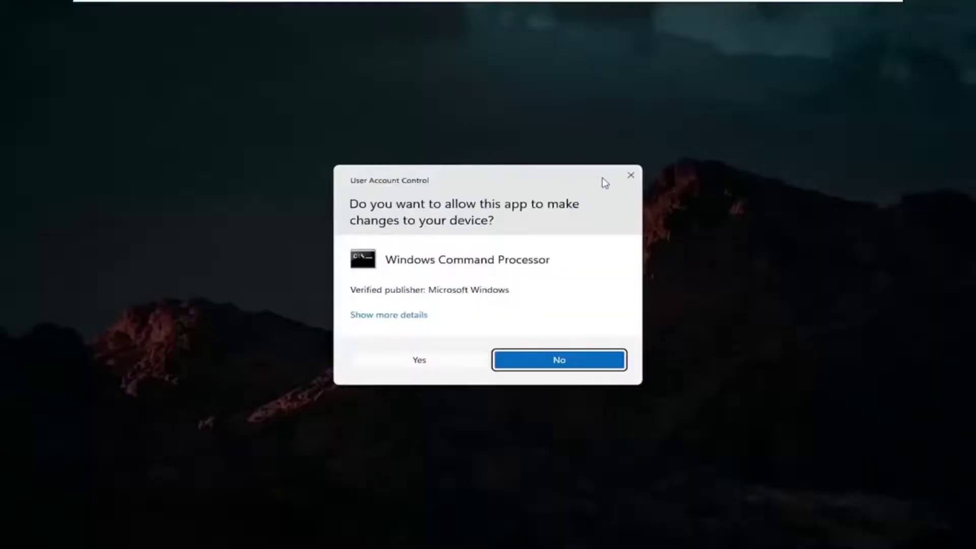
left_click(414, 361)
left_click_drag(390, 55, 510, 98)
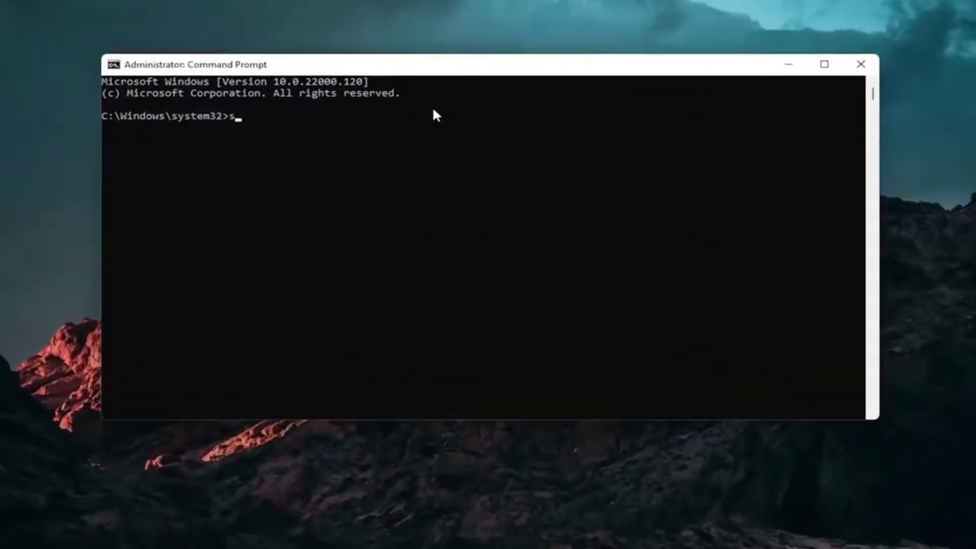
type("sfc /scannow")
- Run sfc /scannow and let verification reach 100% with no integrity violations
key("Return")
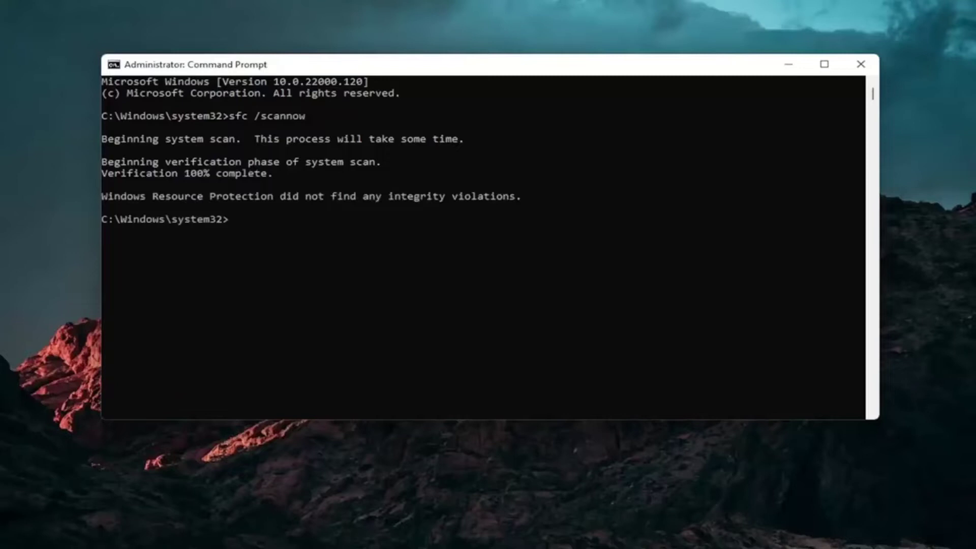
- Close the administrator Command Prompt window, returning to the desktop
left_click(860, 64)
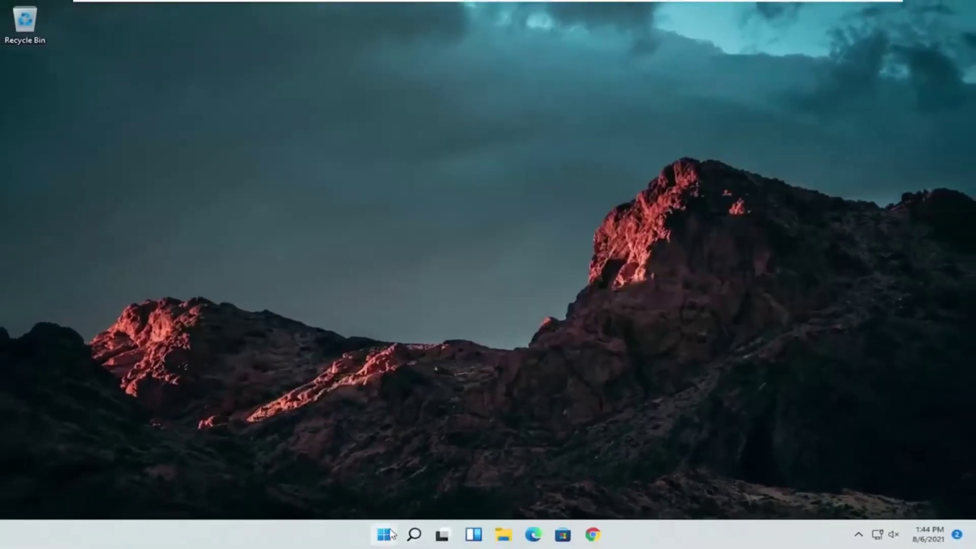